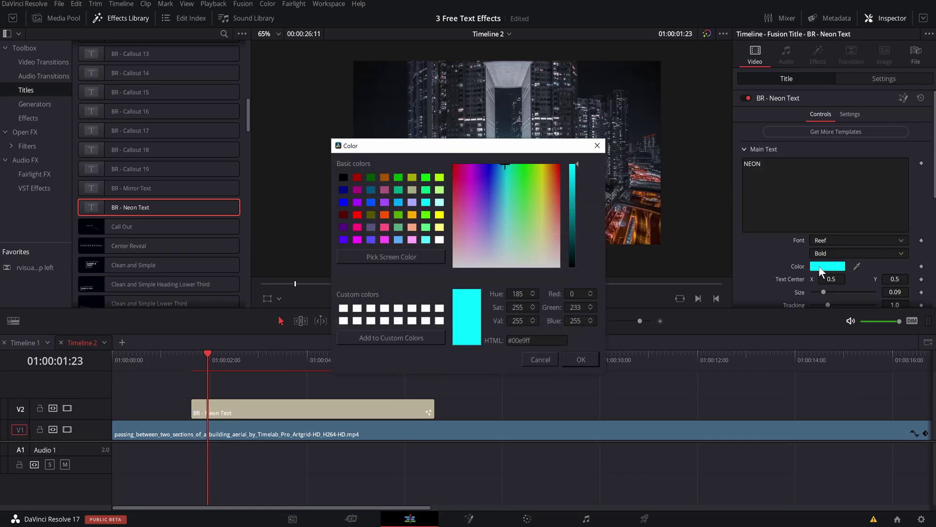
# - Make the NEON title text orange and enlarge it to size 0.2835
pyautogui.click(633, 237)
pyautogui.press('Return')
pyautogui.moveTo(823, 291); pyautogui.dragTo(847, 293)
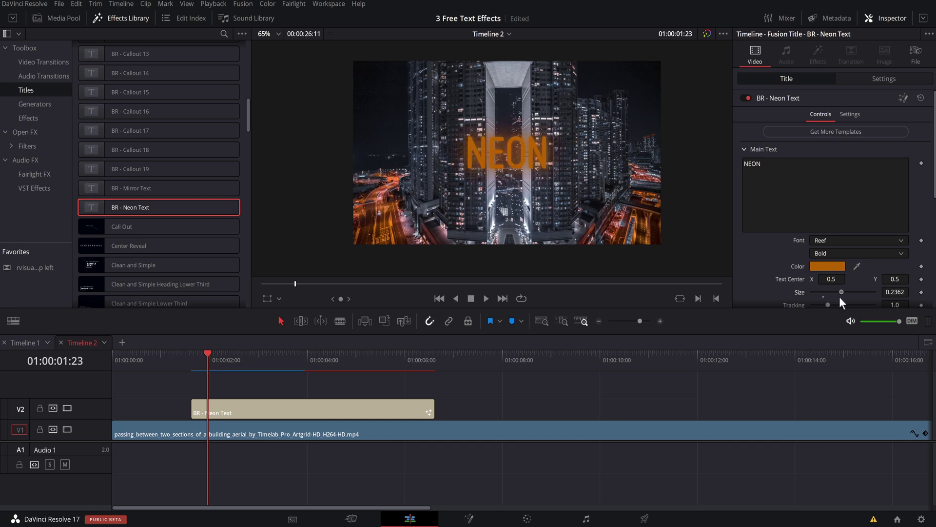
# - Collapse the Main Text settings and expand the title's Glow Controls
pyautogui.scroll(-1, 834, 195)
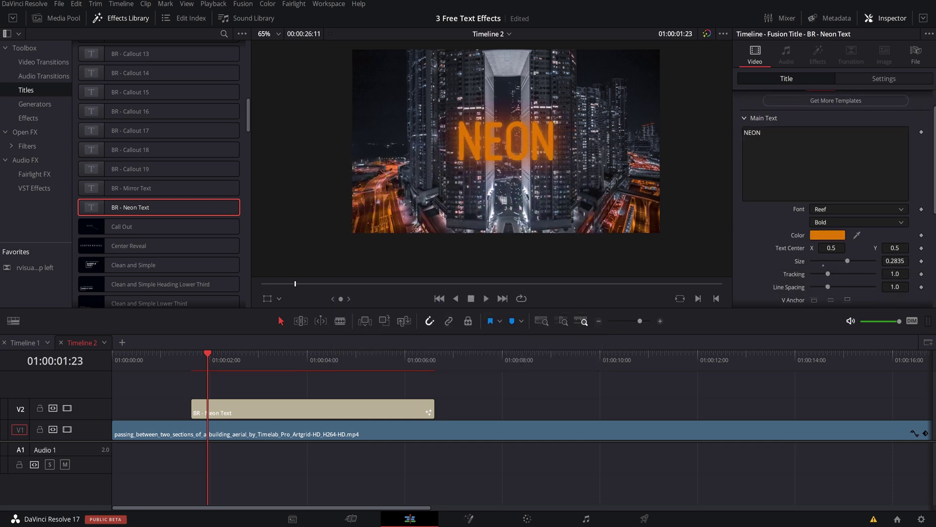
pyautogui.scroll(-1, 776, 221)
pyautogui.click(760, 102)
pyautogui.click(761, 176)
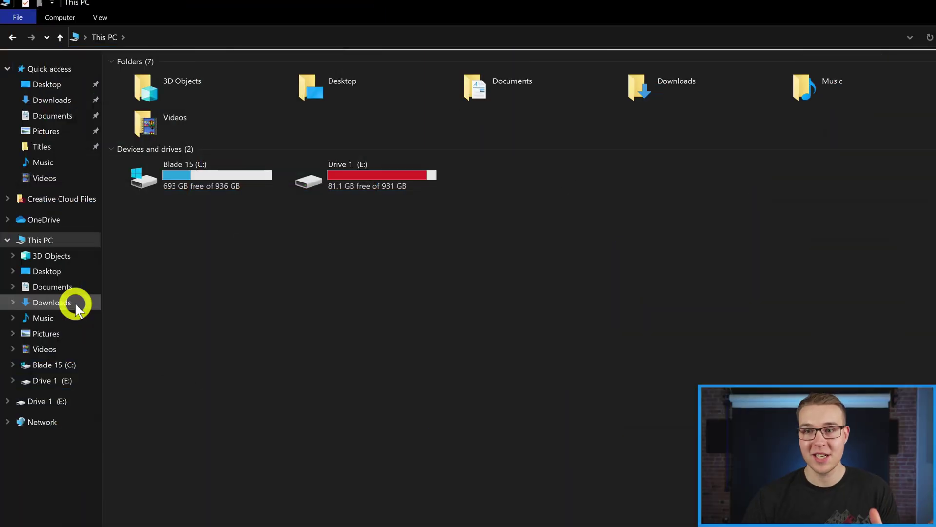
# - In Downloads, start Extract All on the BR Text Effects zip
pyautogui.click(51, 302)
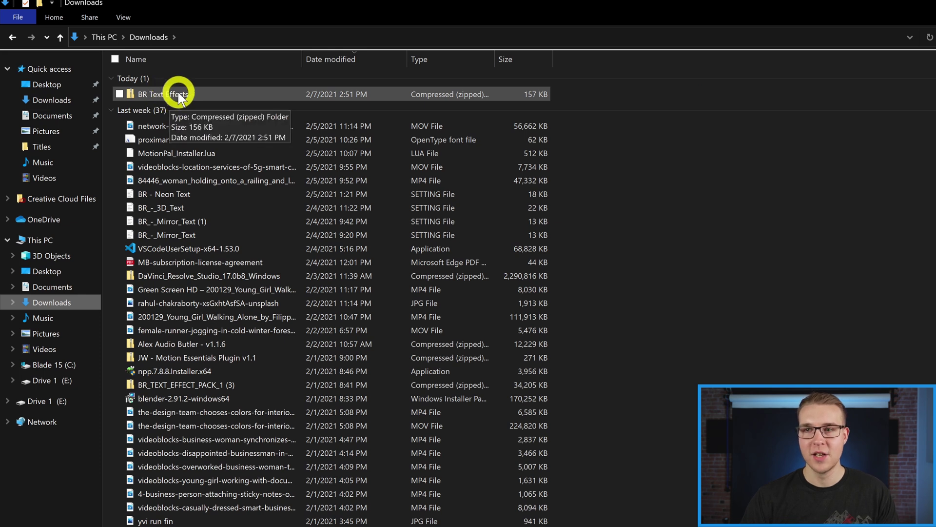
pyautogui.rightClick(179, 95)
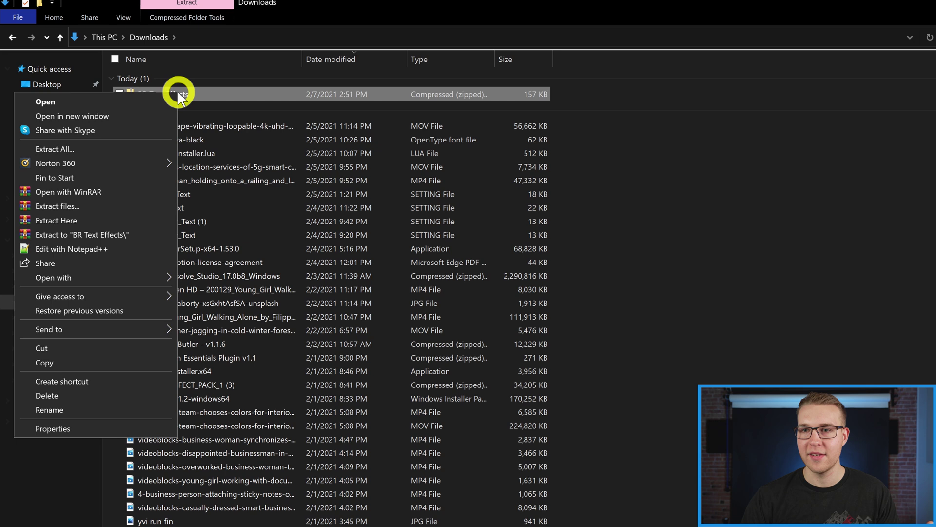
pyautogui.click(119, 149)
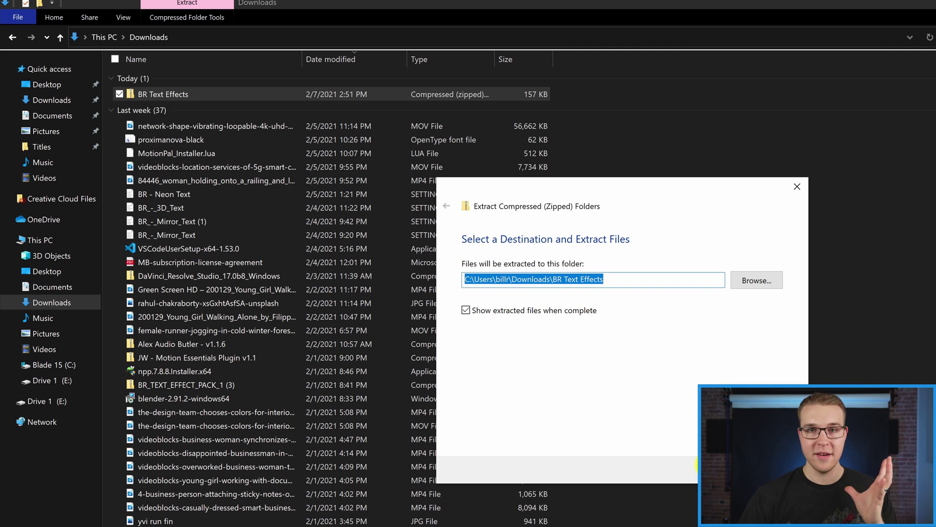
# - Extract the zip, open BR Text Effects > FONTS (INSTALL) and preview the Bungee font
pyautogui.click(712, 468)
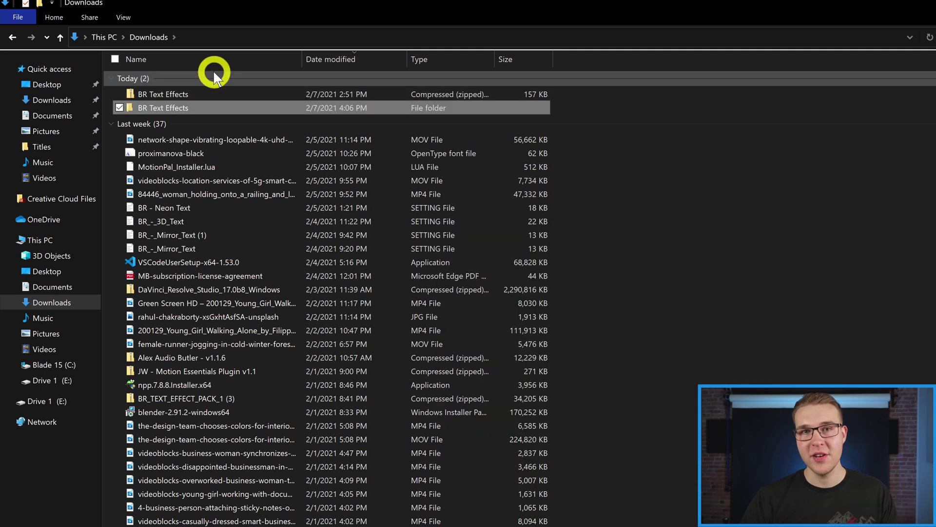
pyautogui.doubleClick(228, 105)
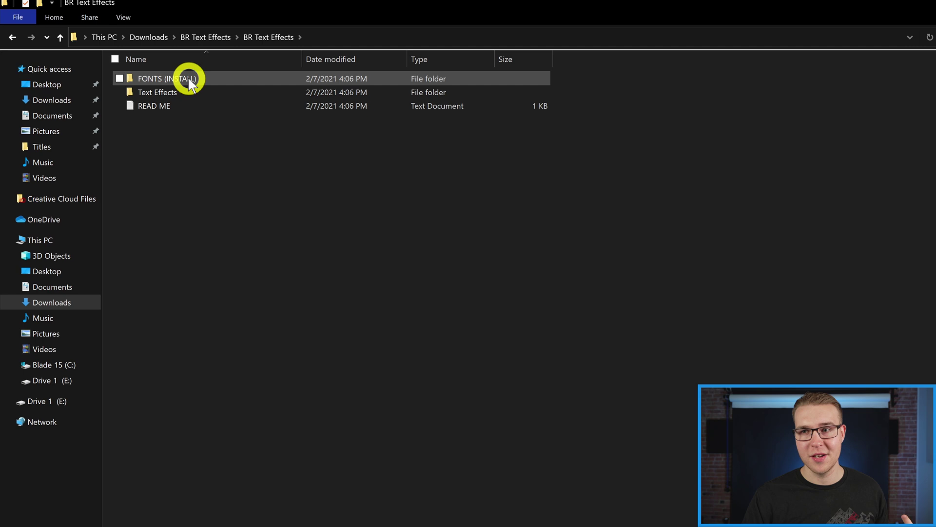
pyautogui.doubleClick(188, 80)
pyautogui.doubleClick(188, 79)
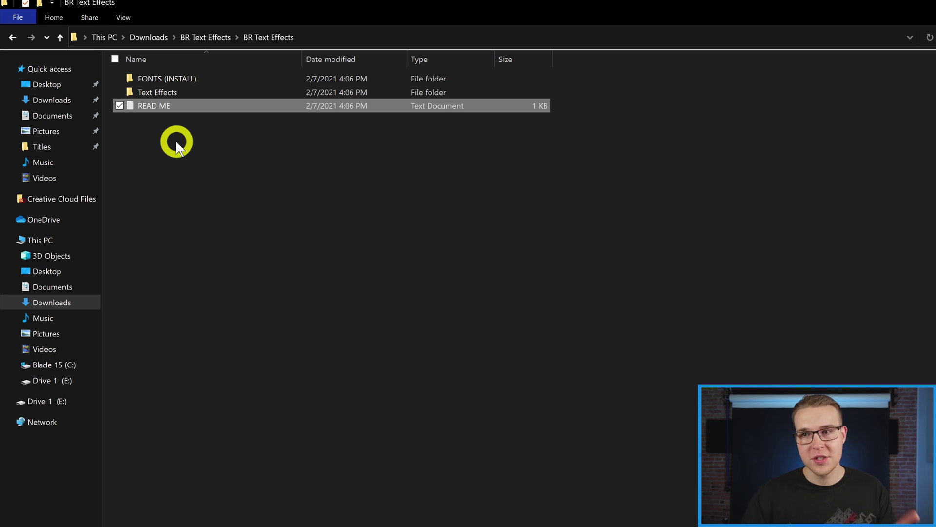
# - Read the READ ME and copy its Windows Templates\Edit\titles folder path into Explorer's address bar
pyautogui.doubleClick(187, 105)
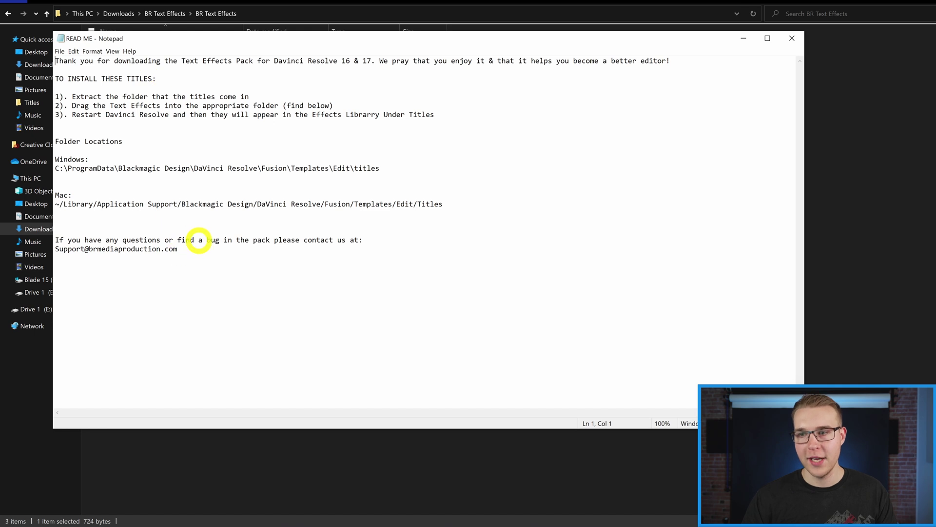
pyautogui.moveTo(379, 168); pyautogui.dragTo(235, 169)
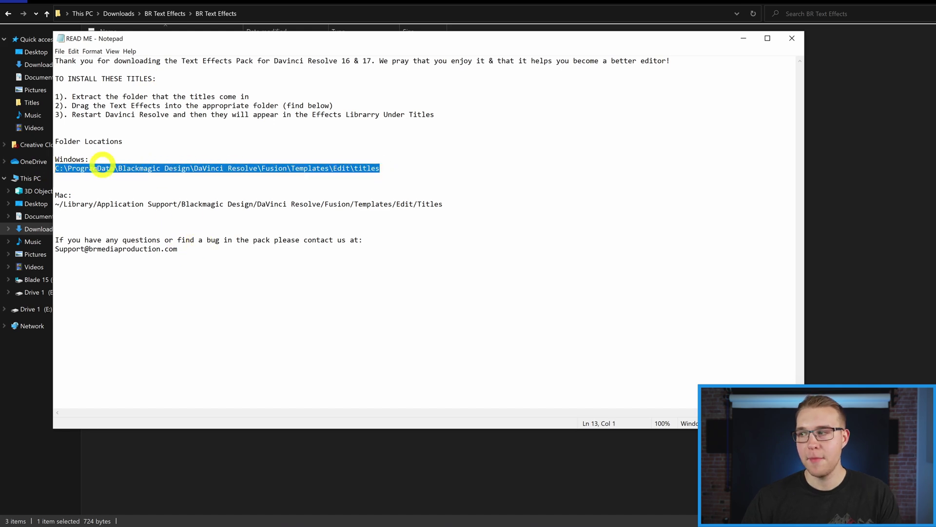
pyautogui.click(905, 163)
pyautogui.click(514, 15)
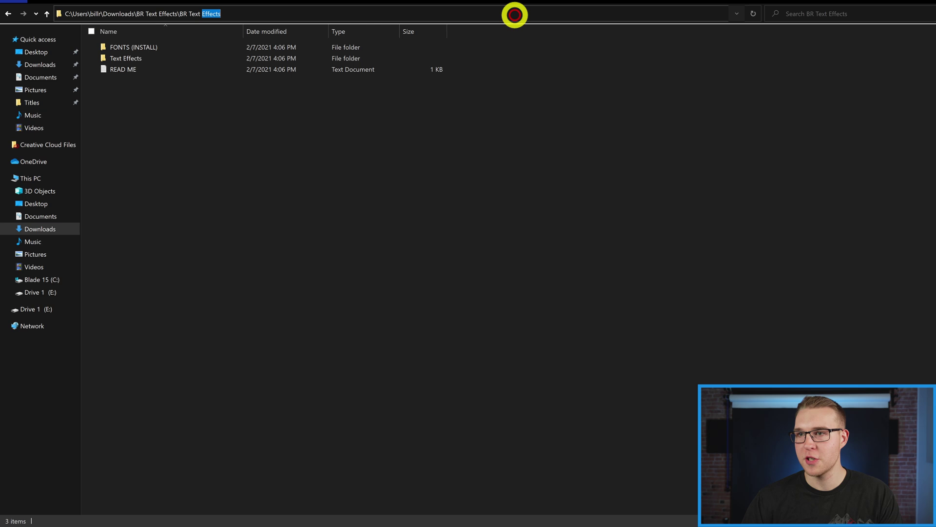
pyautogui.press('Escape')
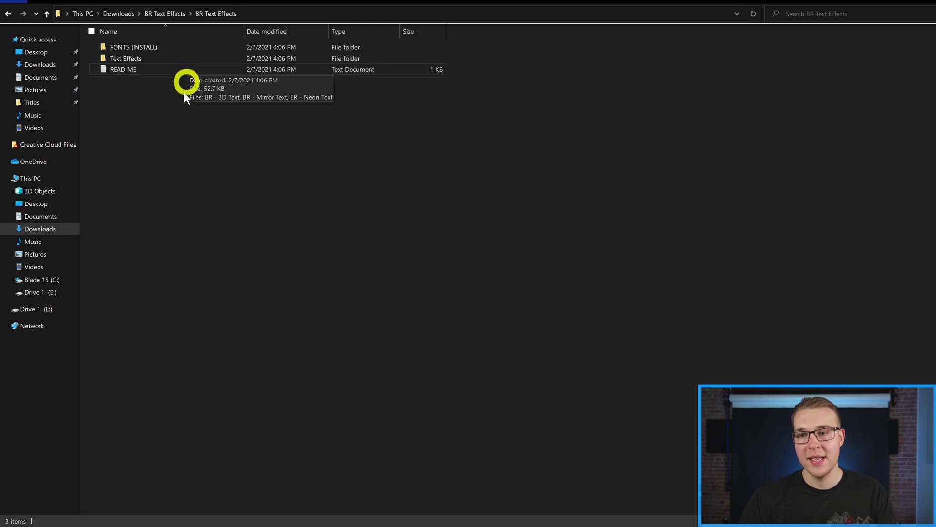
# - Open the C: drive in a second Explorer window on the right half of the screen
pyautogui.rightClick(56, 282)
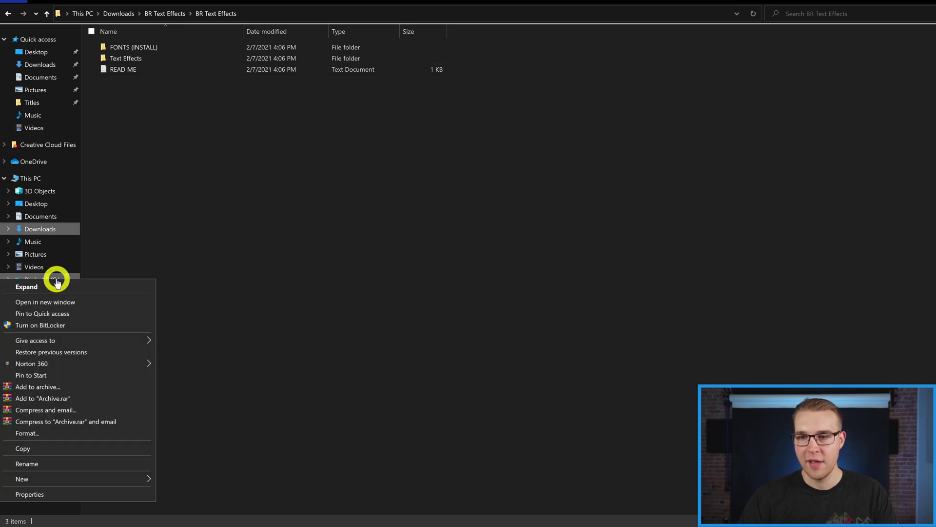
pyautogui.click(49, 302)
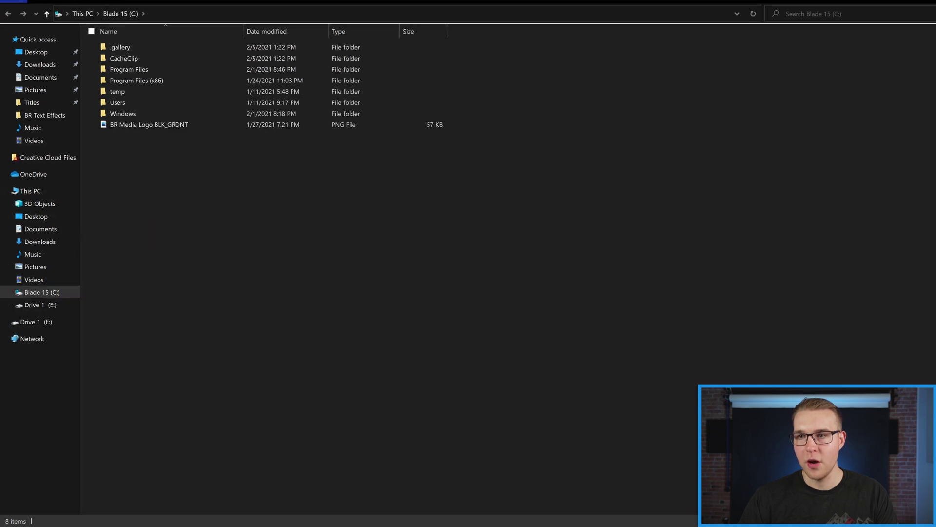
pyautogui.moveTo(591, 2); pyautogui.dragTo(935, 112)
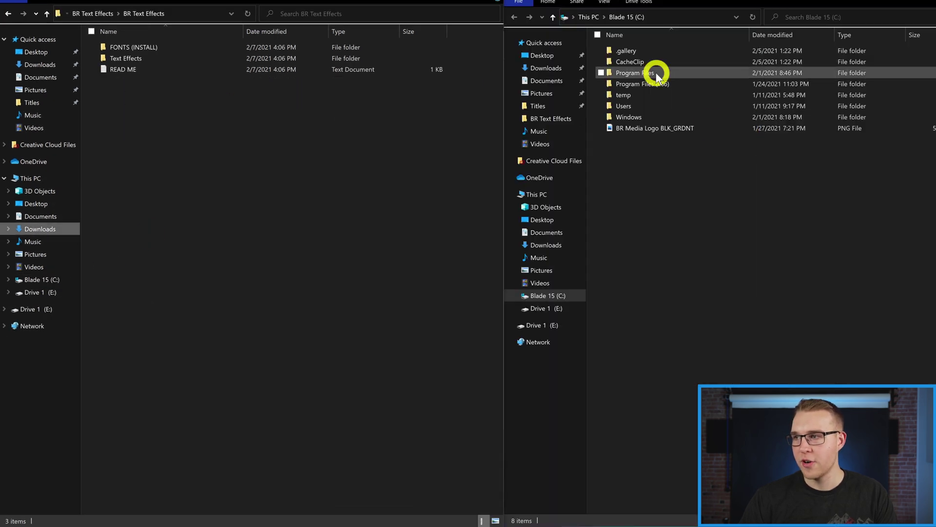
# - Browse Program Files > Blackmagic Design > DaVinci Resolve > Fusion > Templates > Edit > Titles
pyautogui.doubleClick(657, 73)
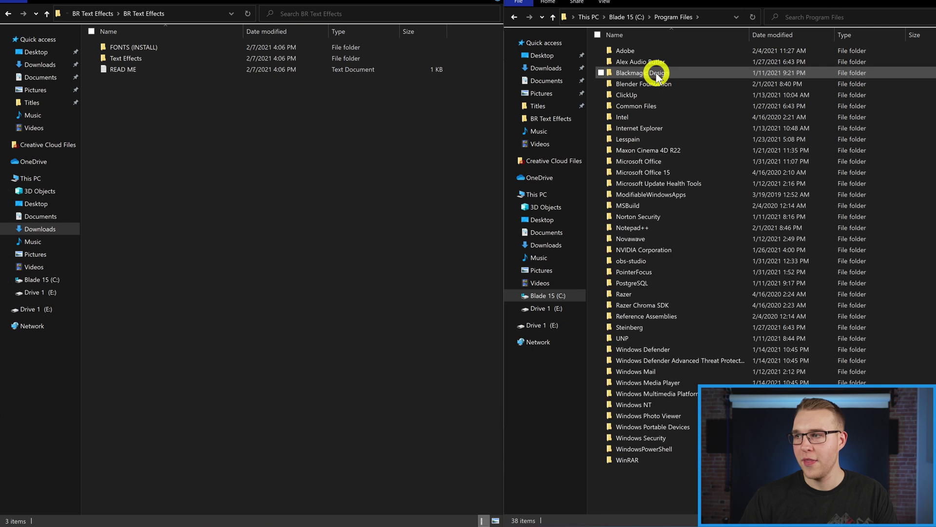
pyautogui.doubleClick(657, 74)
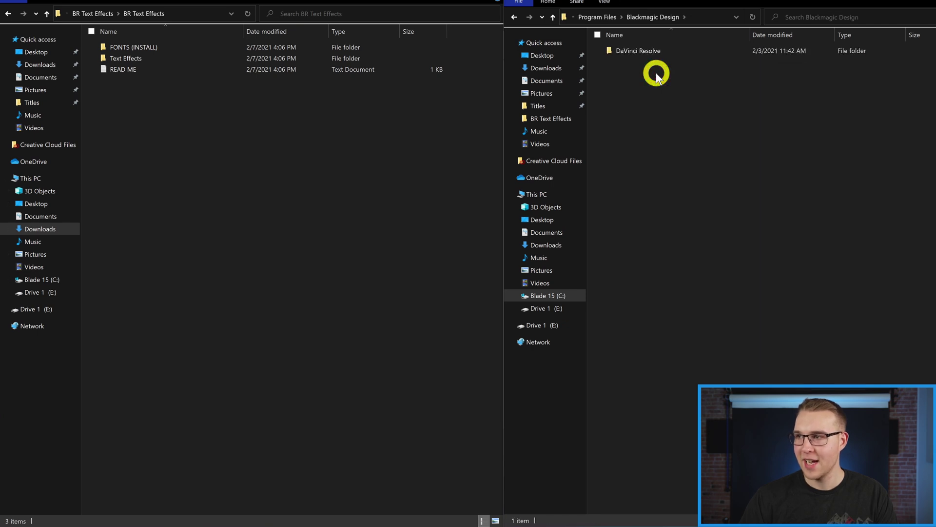
pyautogui.doubleClick(653, 54)
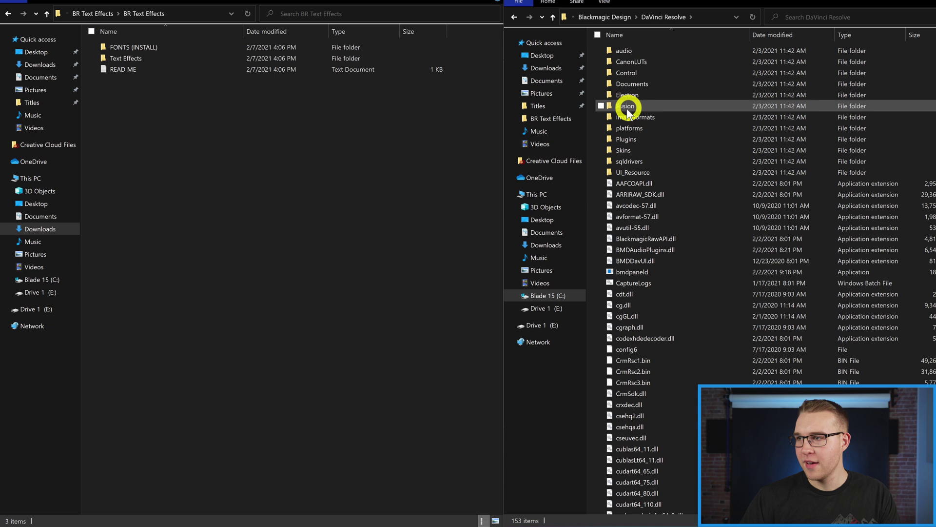
pyautogui.doubleClick(627, 107)
pyautogui.doubleClick(626, 85)
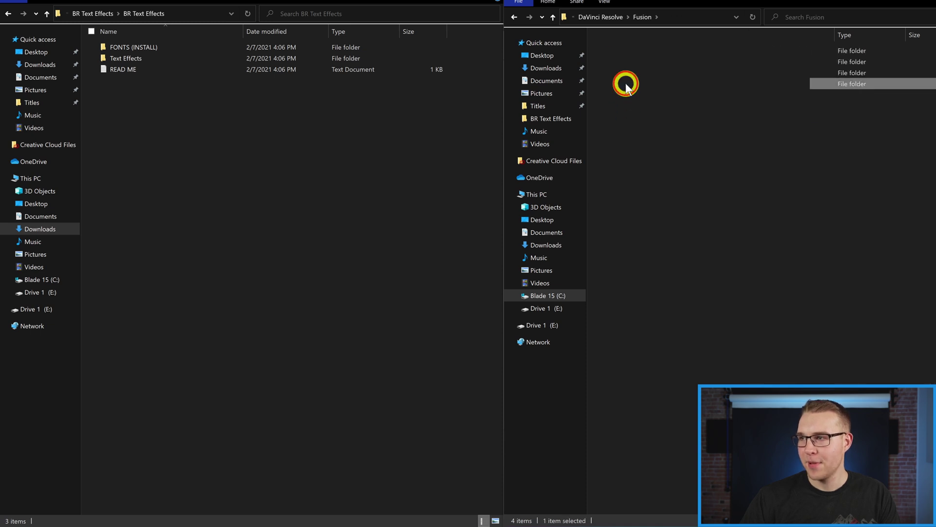
pyautogui.doubleClick(624, 50)
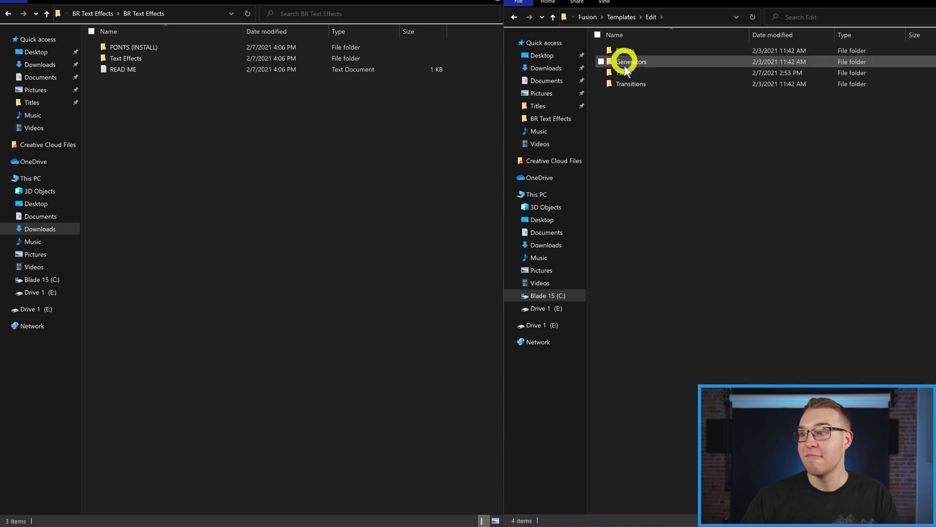
pyautogui.doubleClick(626, 73)
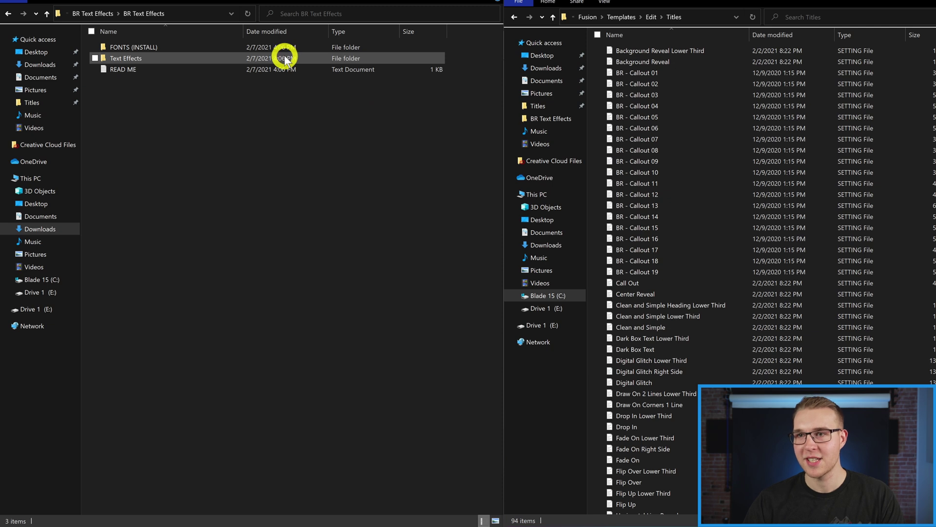
# - Copy the 3D, Mirror and Neon Text setting files into Titles, approving administrator access
pyautogui.doubleClick(229, 61)
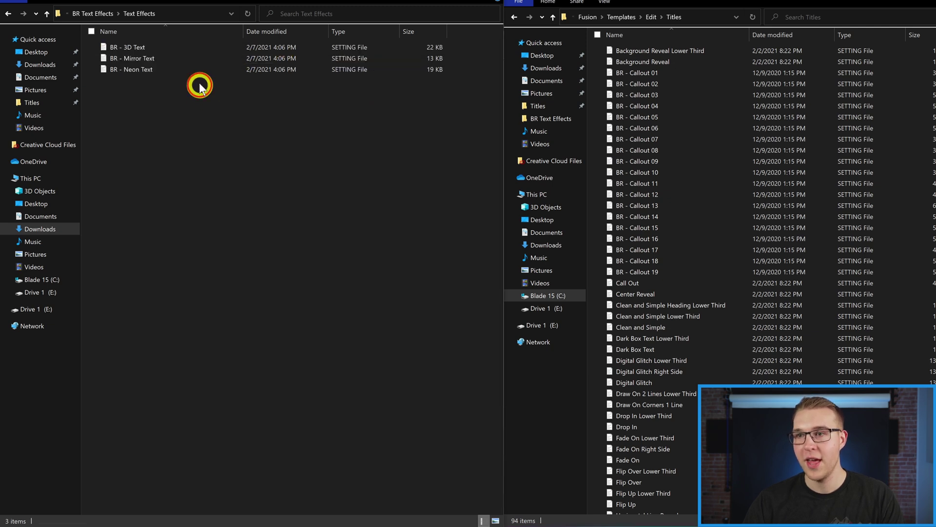
pyautogui.moveTo(197, 93); pyautogui.dragTo(195, 44)
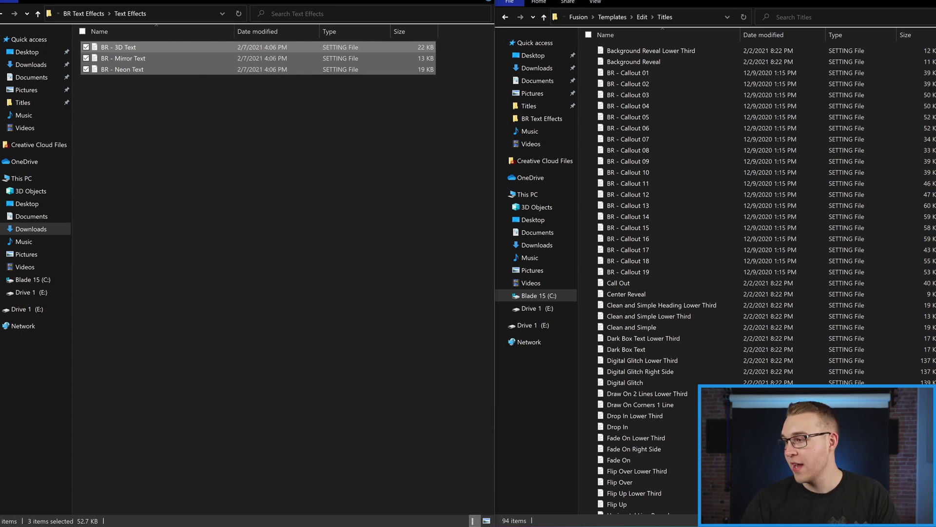
pyautogui.rightClick(912, 299)
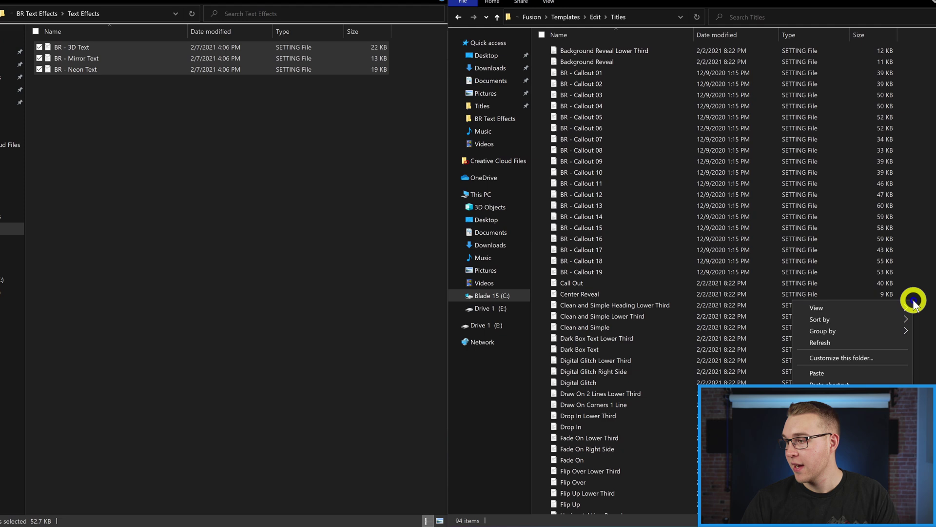
pyautogui.click(873, 373)
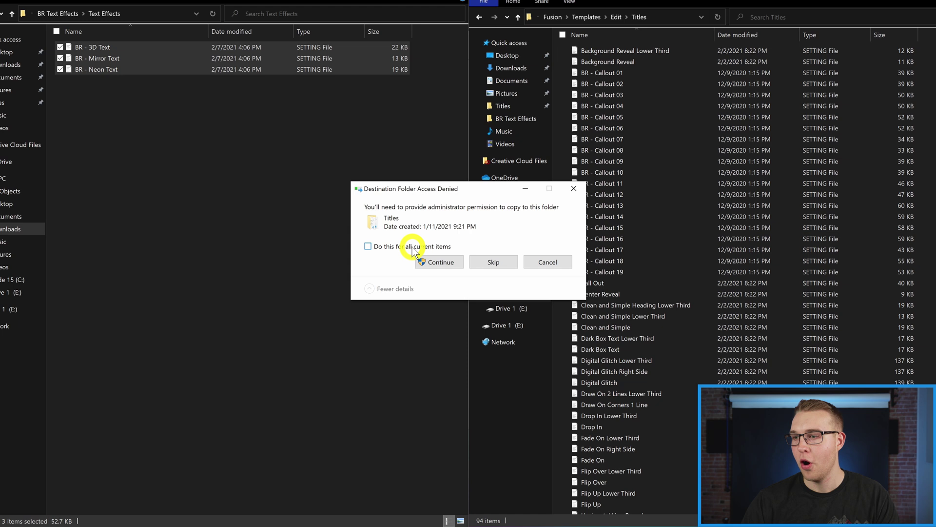
pyautogui.click(422, 262)
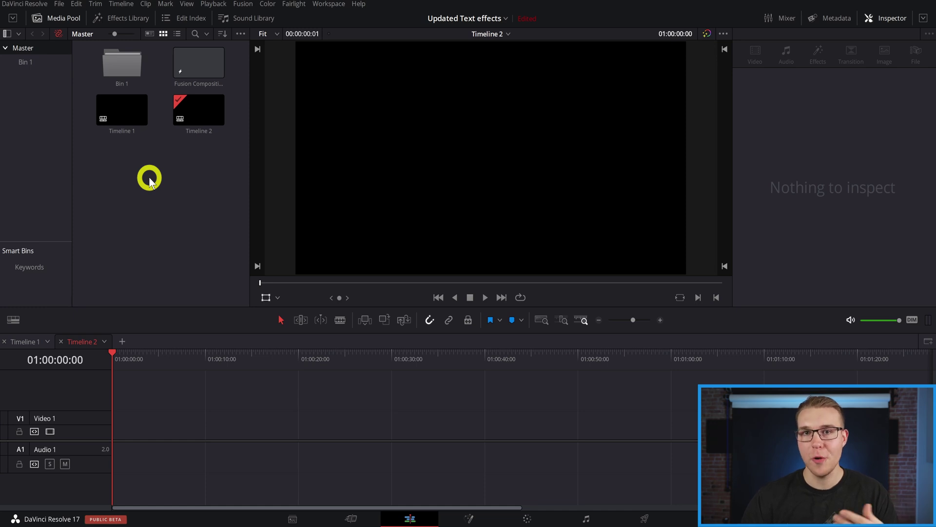
# - From Effects Library > Titles, drag BR - 3D Text onto the Video 1 track
pyautogui.click(130, 20)
pyautogui.click(43, 90)
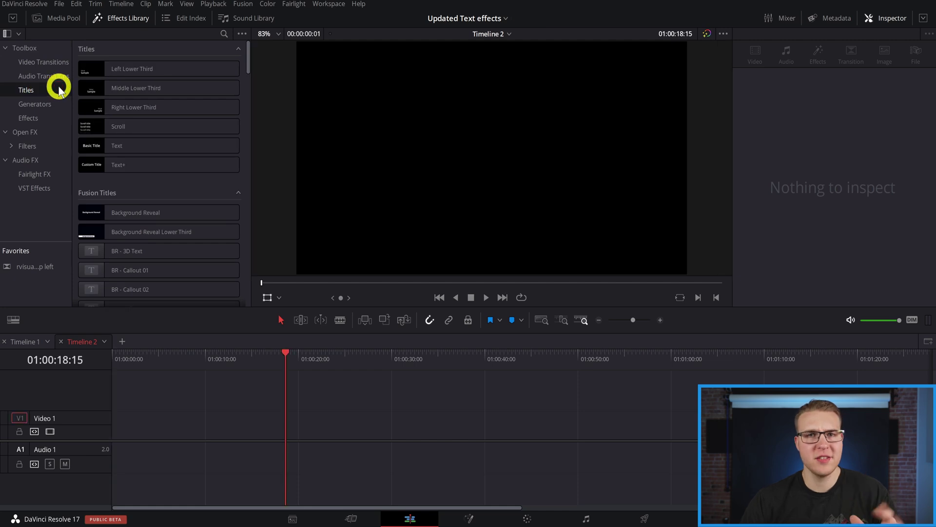
pyautogui.click(124, 249)
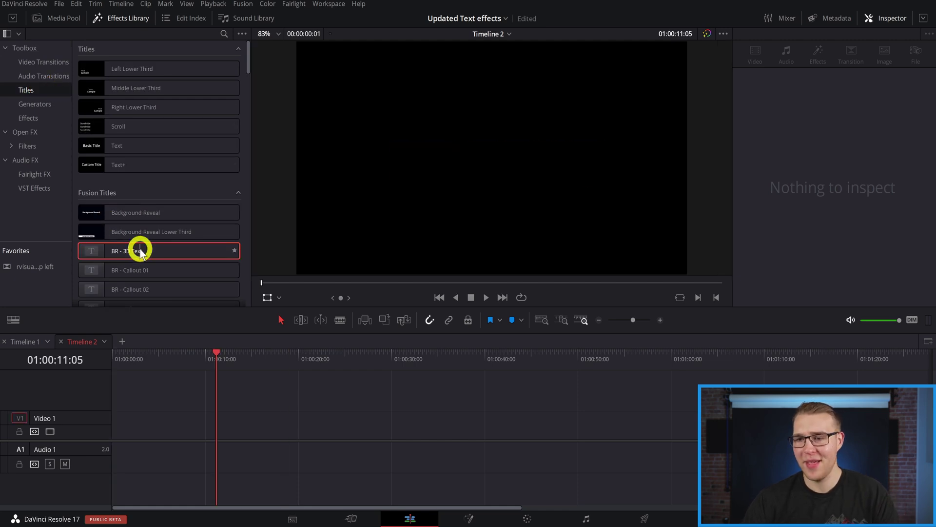
pyautogui.click(140, 251)
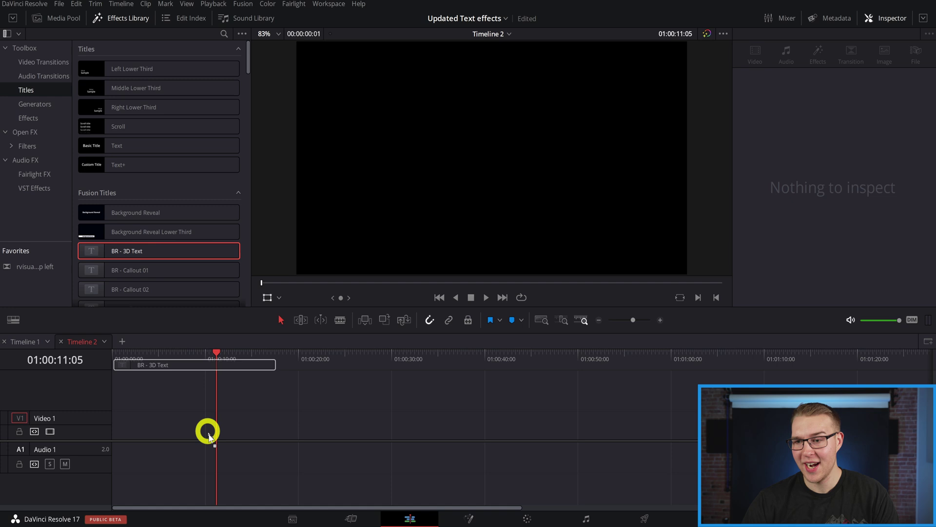
pyautogui.moveTo(208, 435); pyautogui.dragTo(258, 430)
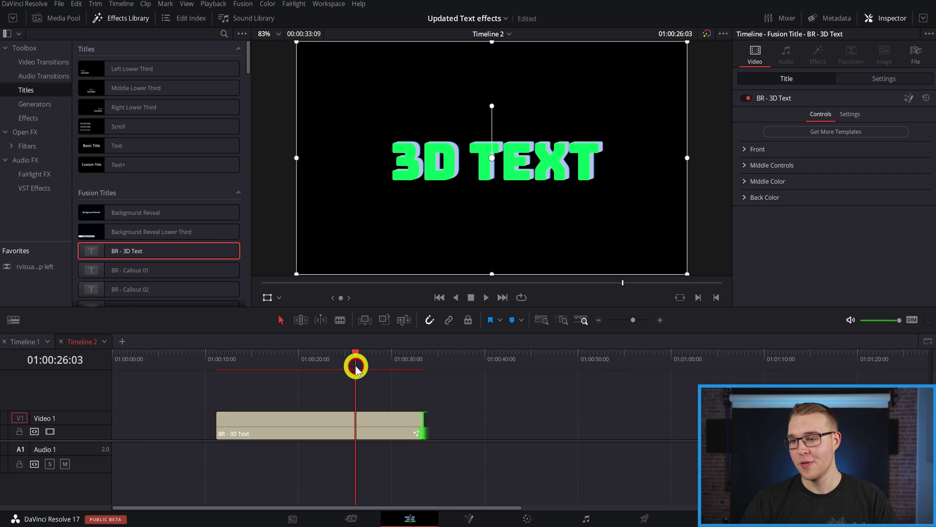
# - Drag BR - Mirror Text and BR - Neon Text onto Video 1 after the 3D Text clip
pyautogui.click(367, 430)
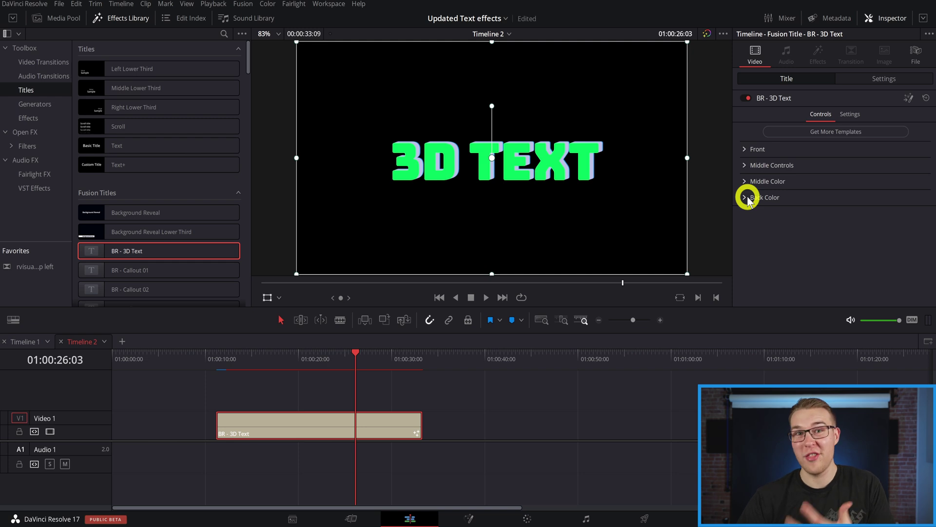
pyautogui.scroll(-10, 178, 239)
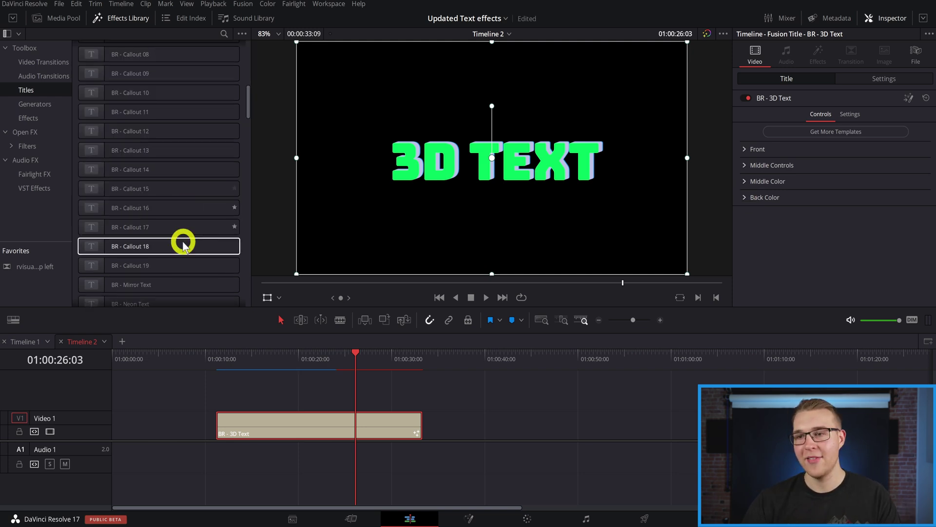
pyautogui.moveTo(146, 190); pyautogui.dragTo(435, 425)
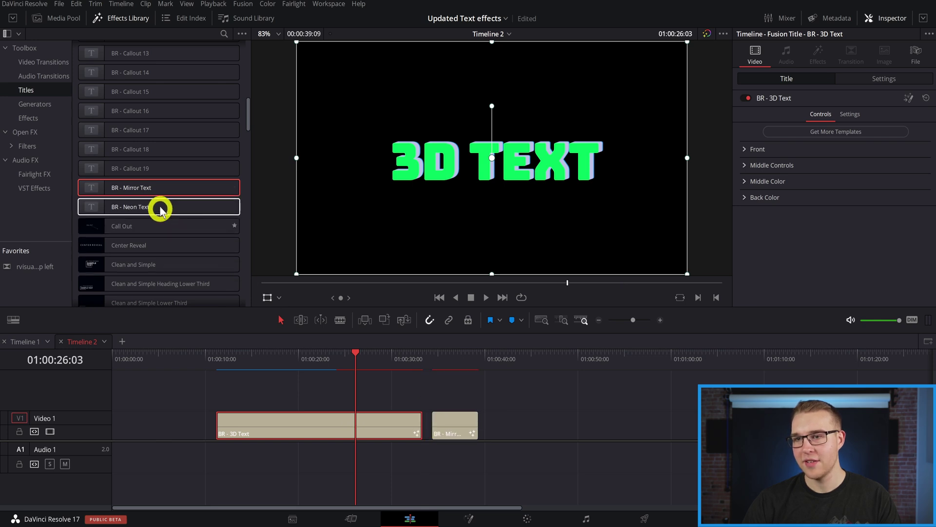
pyautogui.moveTo(159, 206); pyautogui.dragTo(519, 432)
# - Set the Mirror Text reflection to strength 0.17, Center X 0.507 and Soft Edge 0.118
pyautogui.click(454, 424)
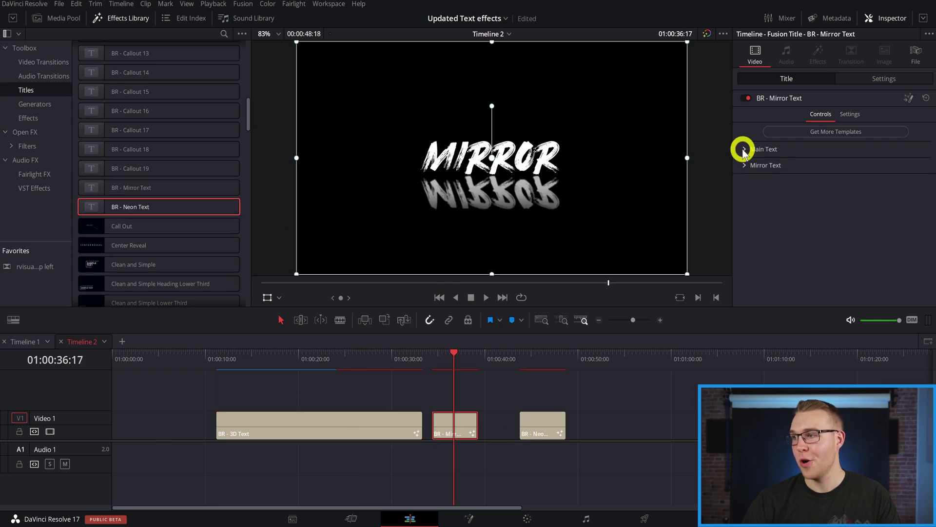
pyautogui.click(745, 166)
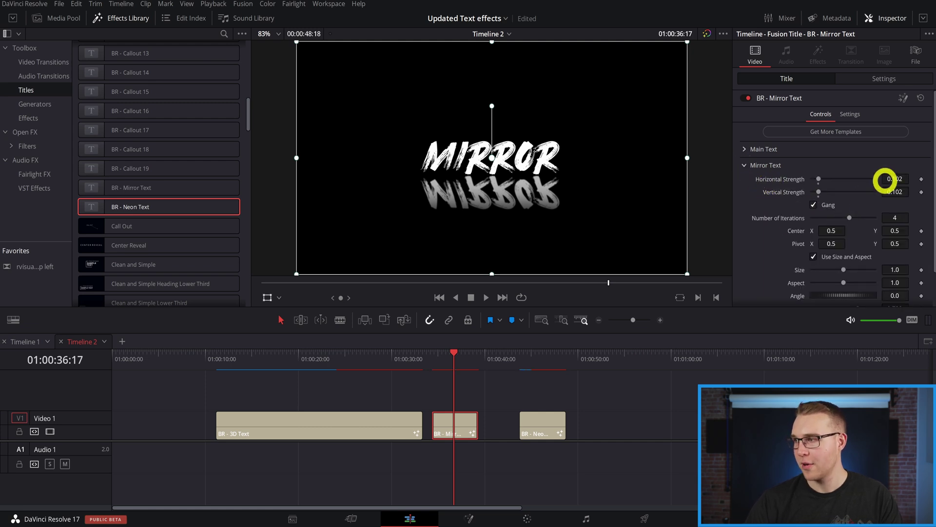
pyautogui.moveTo(894, 179); pyautogui.dragTo(898, 178)
pyautogui.moveTo(830, 231); pyautogui.dragTo(828, 232)
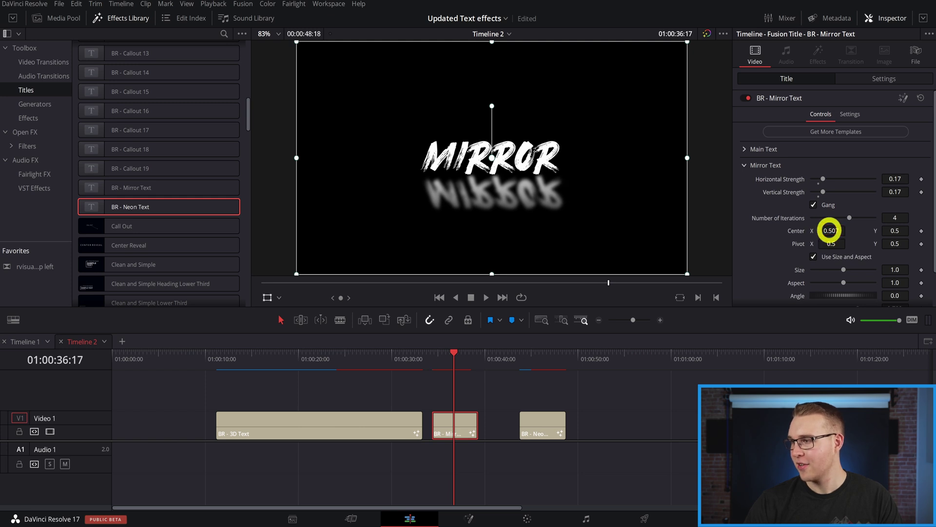
pyautogui.scroll(-1, 830, 232)
pyautogui.scroll(-2, 830, 233)
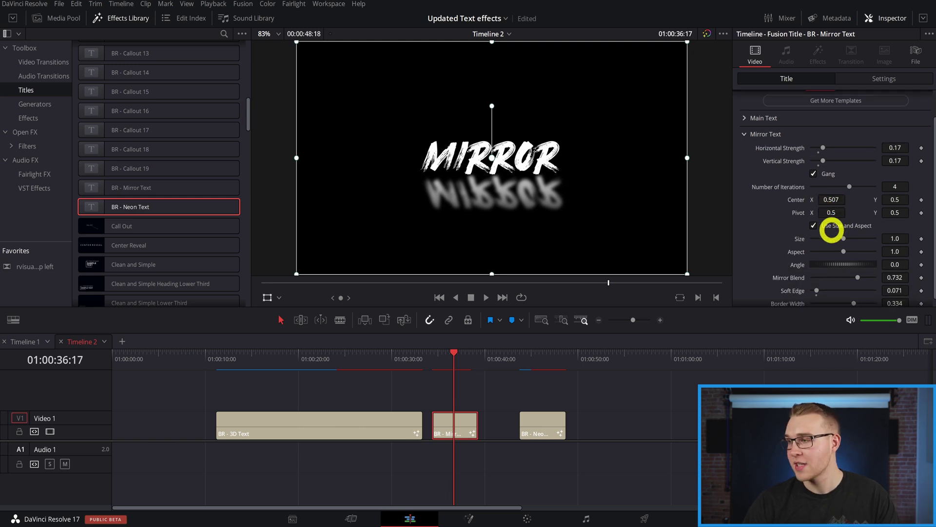
pyautogui.moveTo(819, 282)
pyautogui.mouseDown()
pyautogui.moveTo(832, 276)
pyautogui.moveTo(821, 279)
pyautogui.moveTo(842, 294)
pyautogui.moveTo(828, 291)
pyautogui.mouseUp()
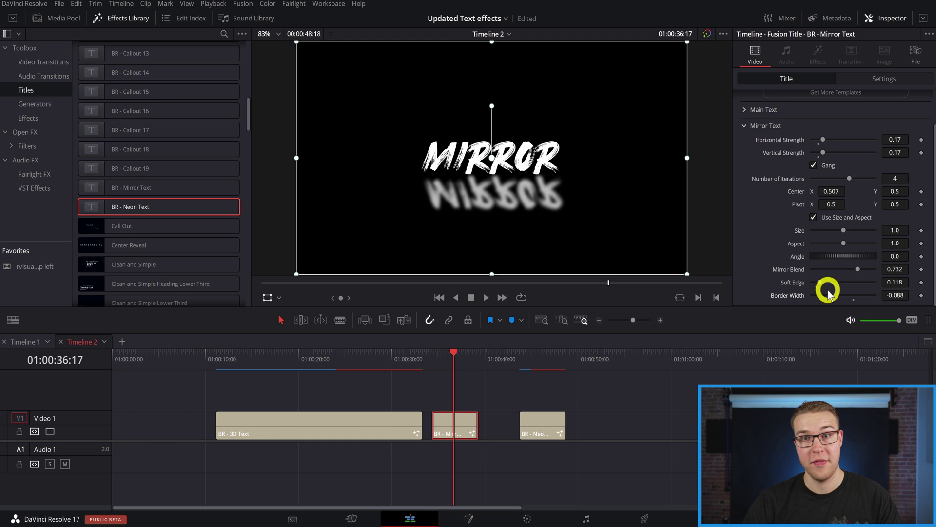